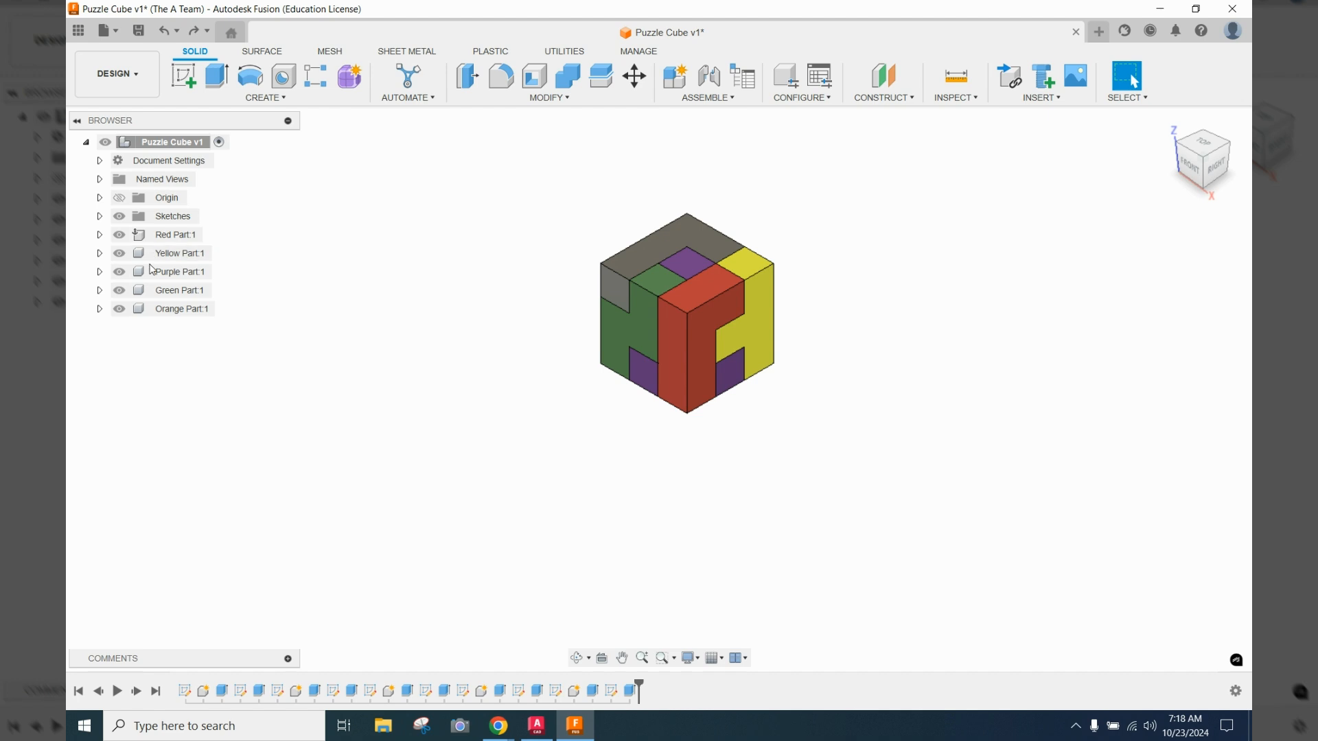
# Step: Switch to the Animation workspace and frame the puzzle cube in the home view, zoomed out and centred in the canvas
pyautogui.click(137, 92)
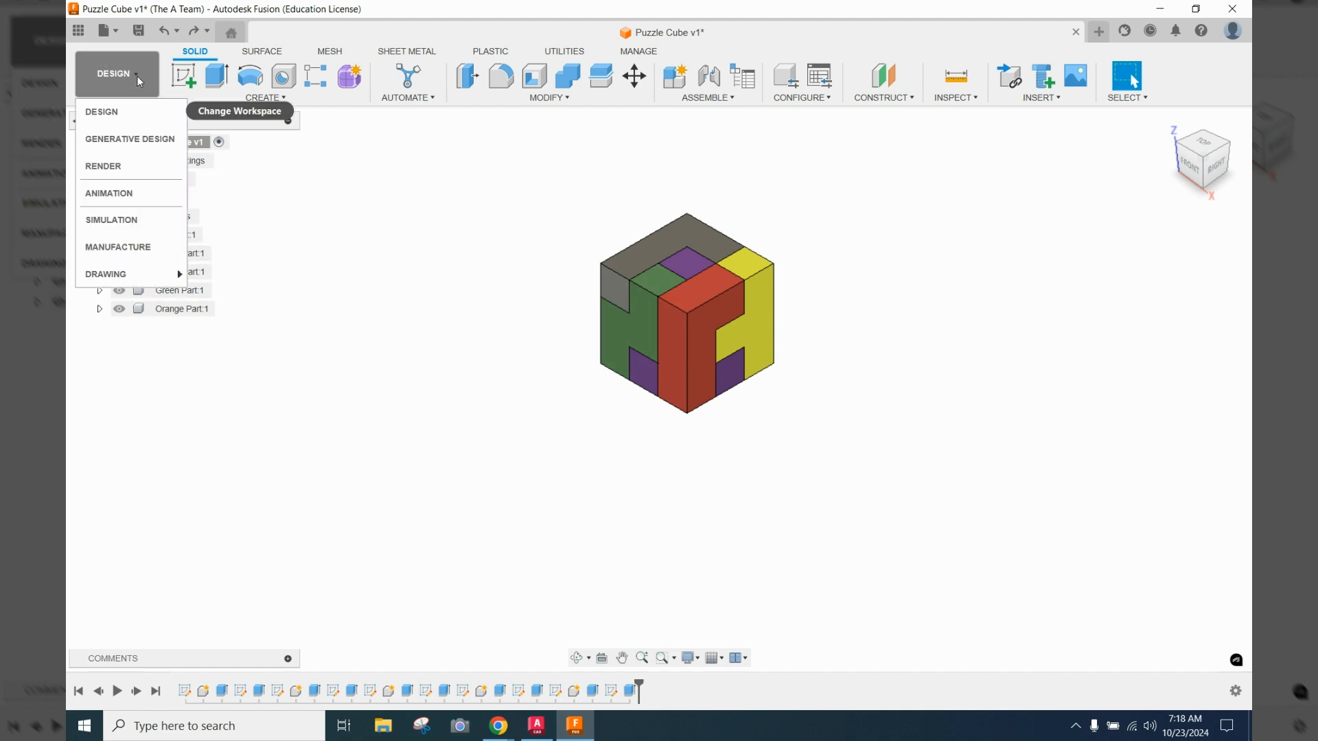
pyautogui.click(108, 192)
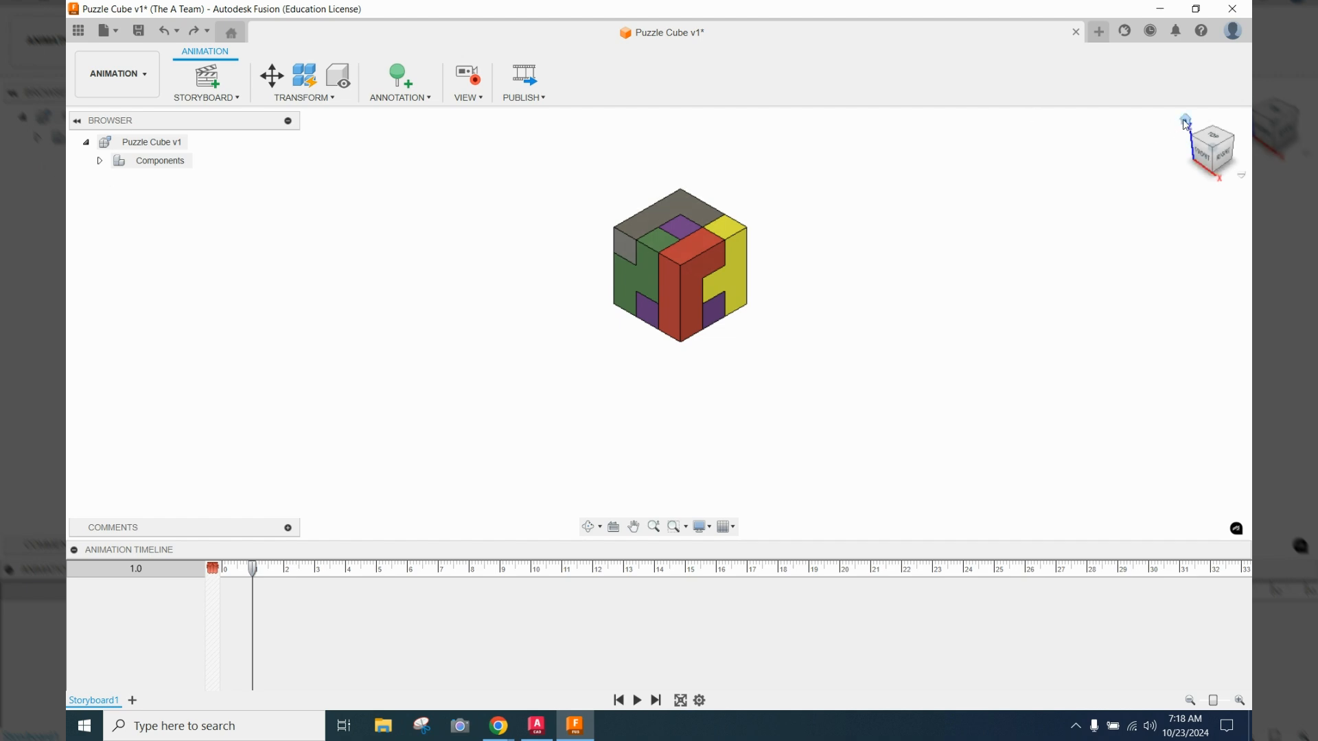
pyautogui.click(1202, 155)
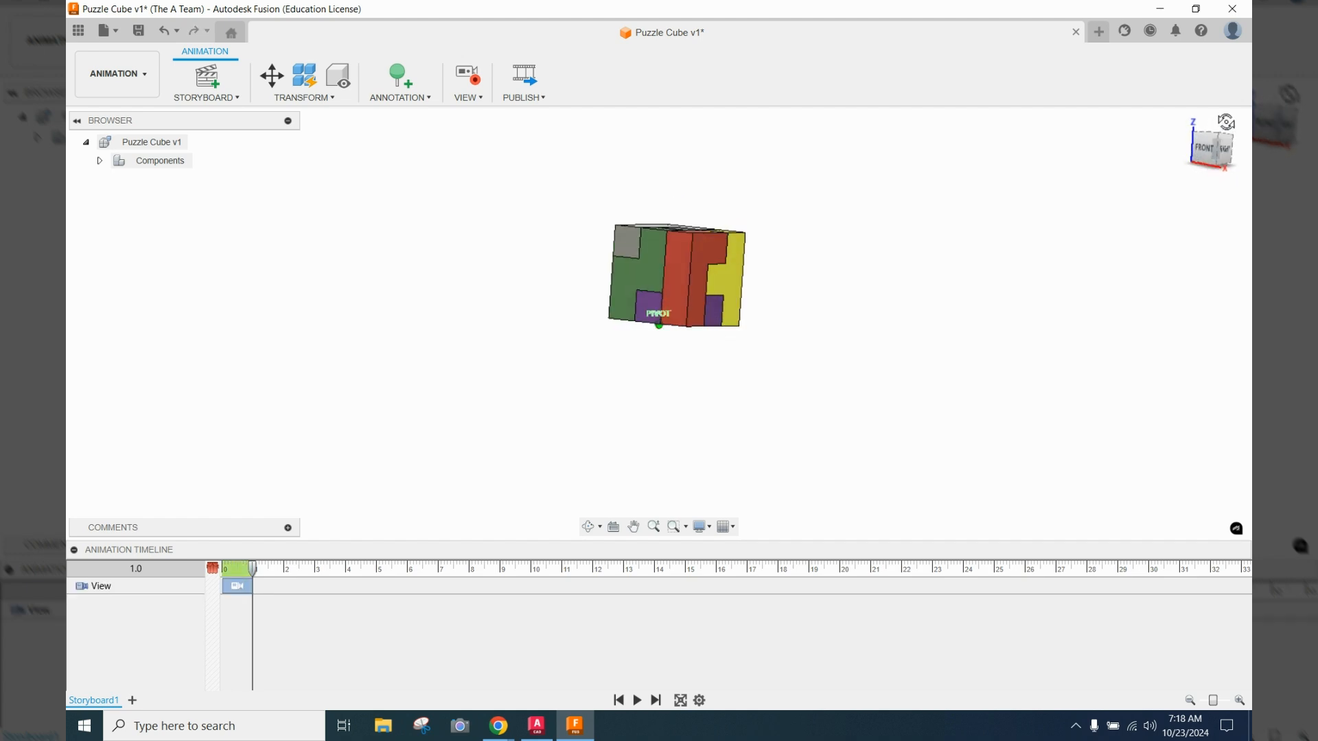
pyautogui.moveTo(1226, 122)
pyautogui.mouseDown()
pyautogui.moveTo(1229, 140)
pyautogui.moveTo(1244, 134)
pyautogui.mouseUp()
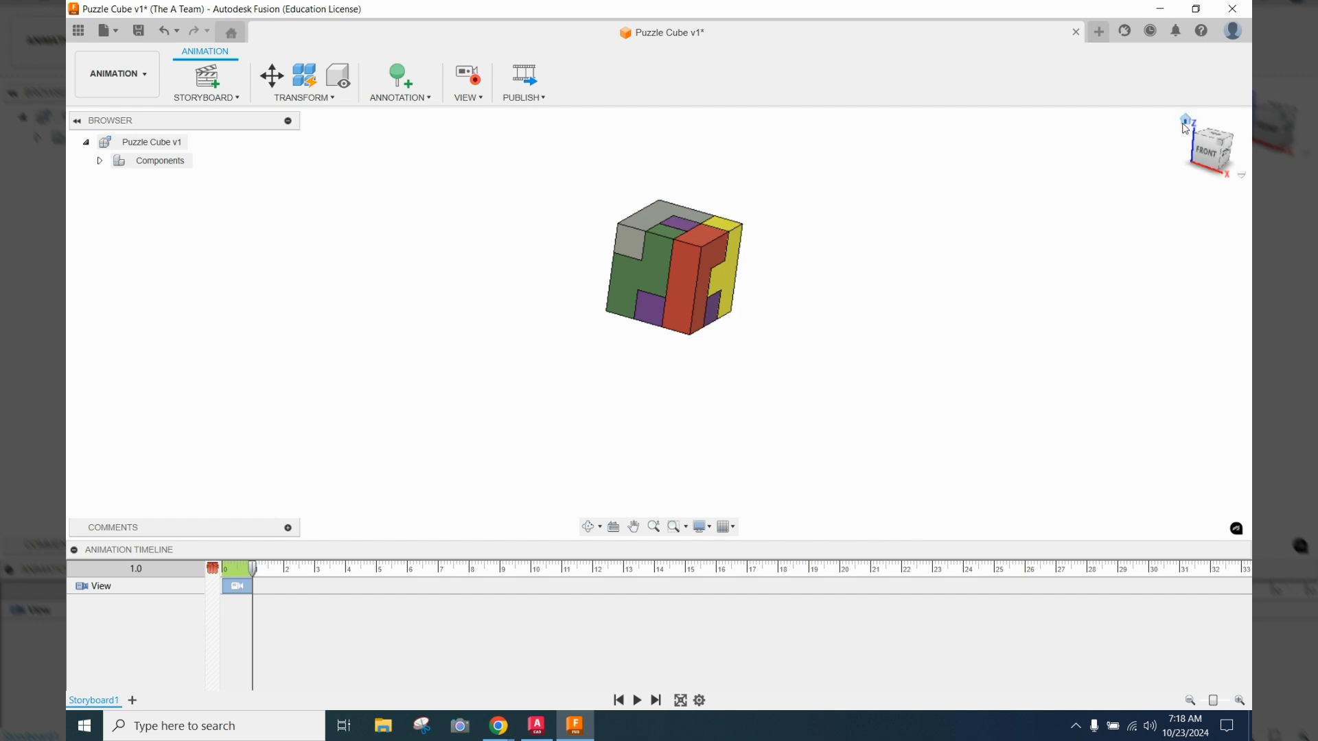
pyautogui.click(1185, 122)
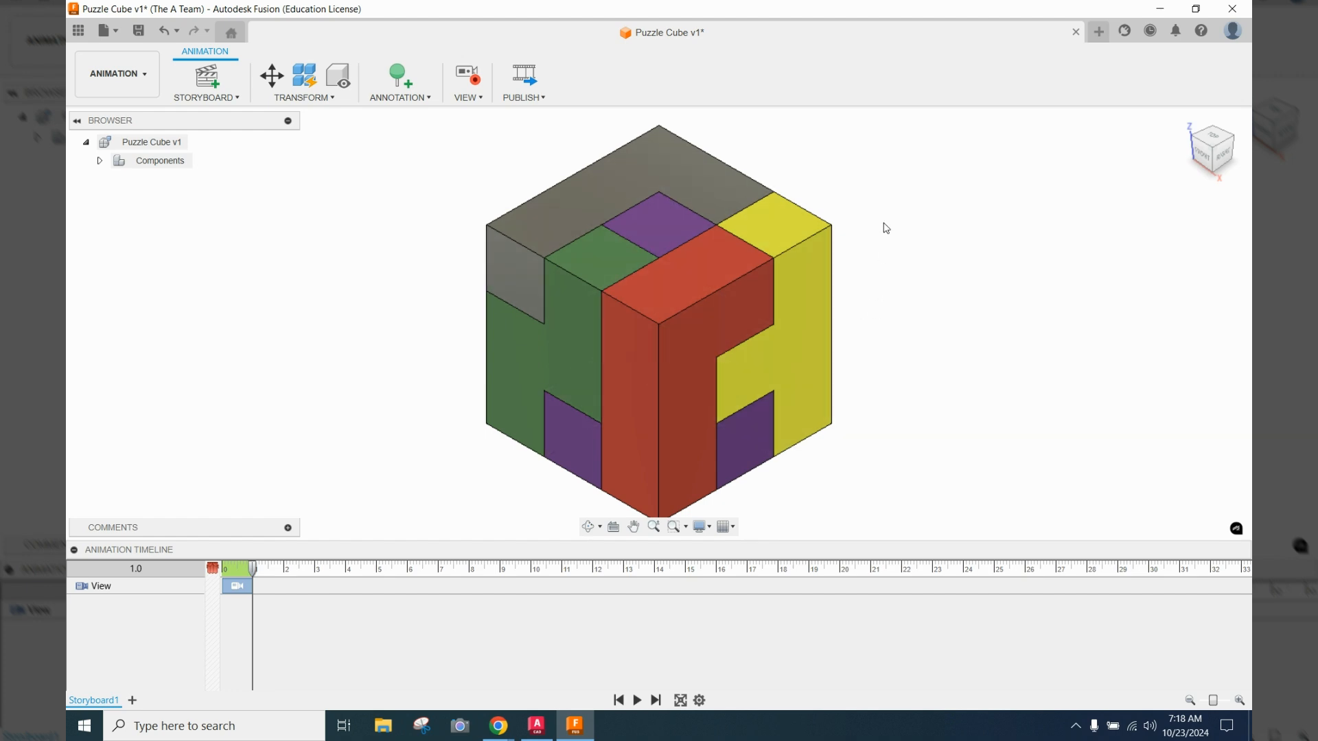
pyautogui.scroll(5, 885, 223)
pyautogui.scroll(-6, 885, 222)
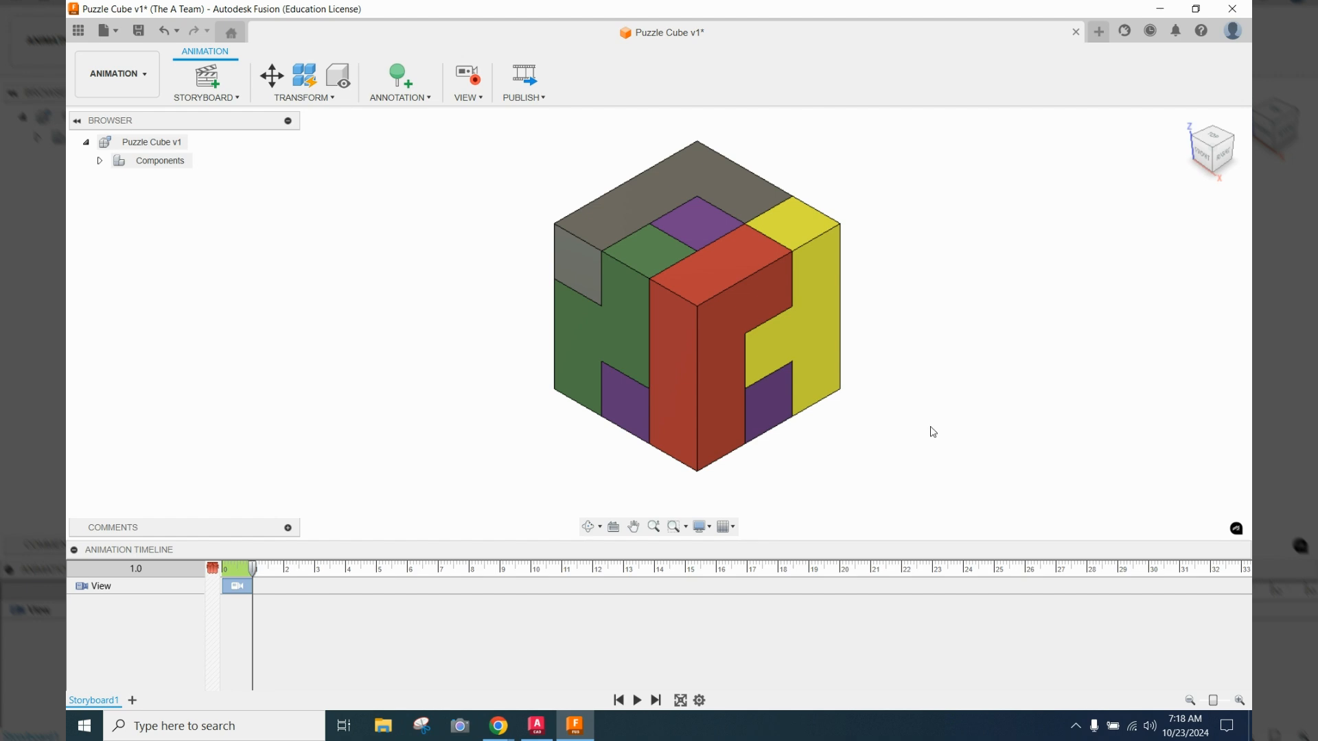
pyautogui.scroll(-3, 935, 393)
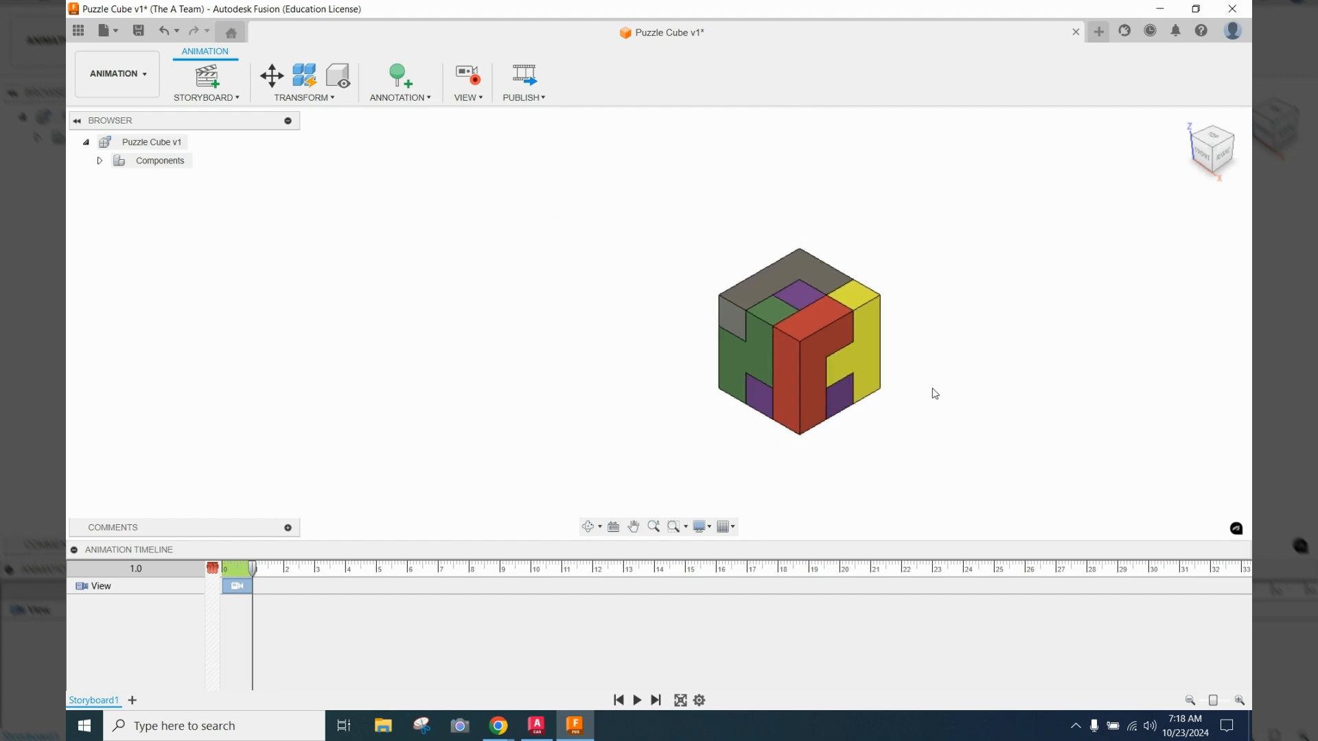
pyautogui.click(634, 526)
pyautogui.moveTo(803, 357); pyautogui.dragTo(674, 340)
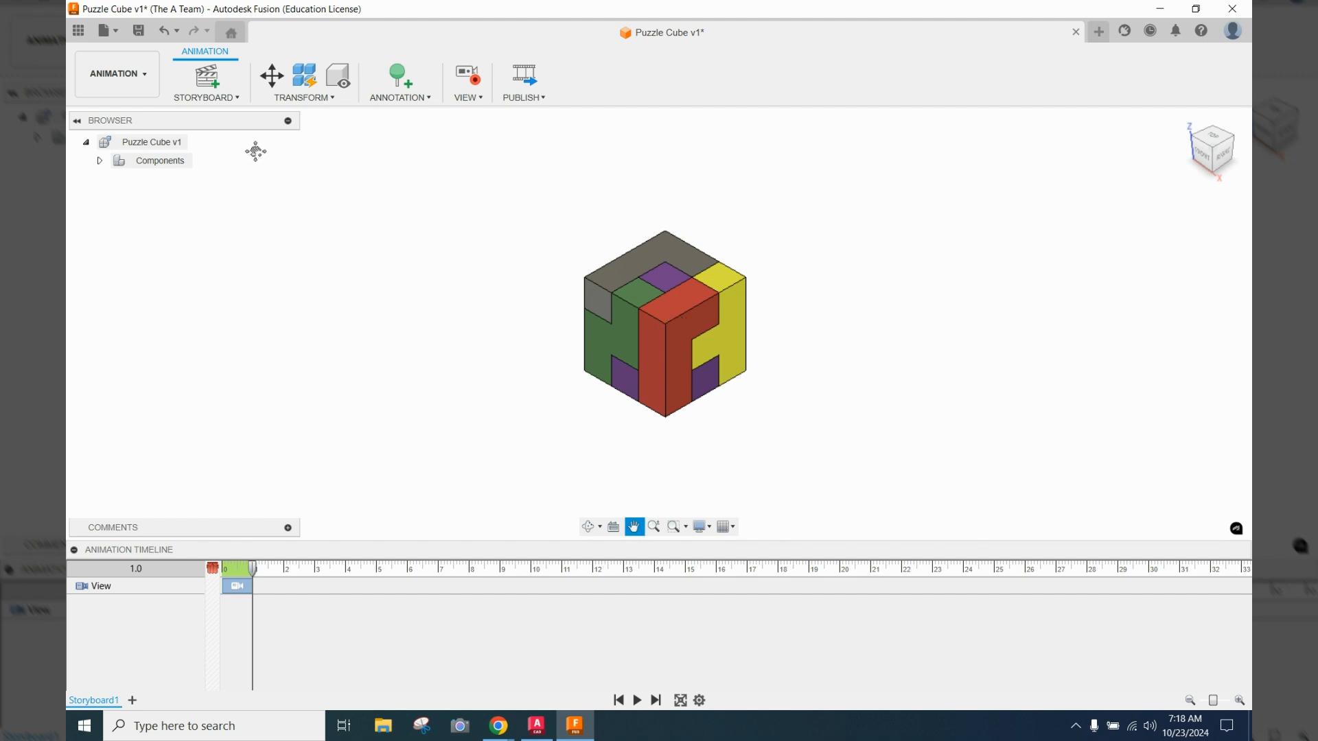
# Step: Transform the yellow part 4.50 in along Y, away from the cube, with its trail line visible
pyautogui.click(272, 77)
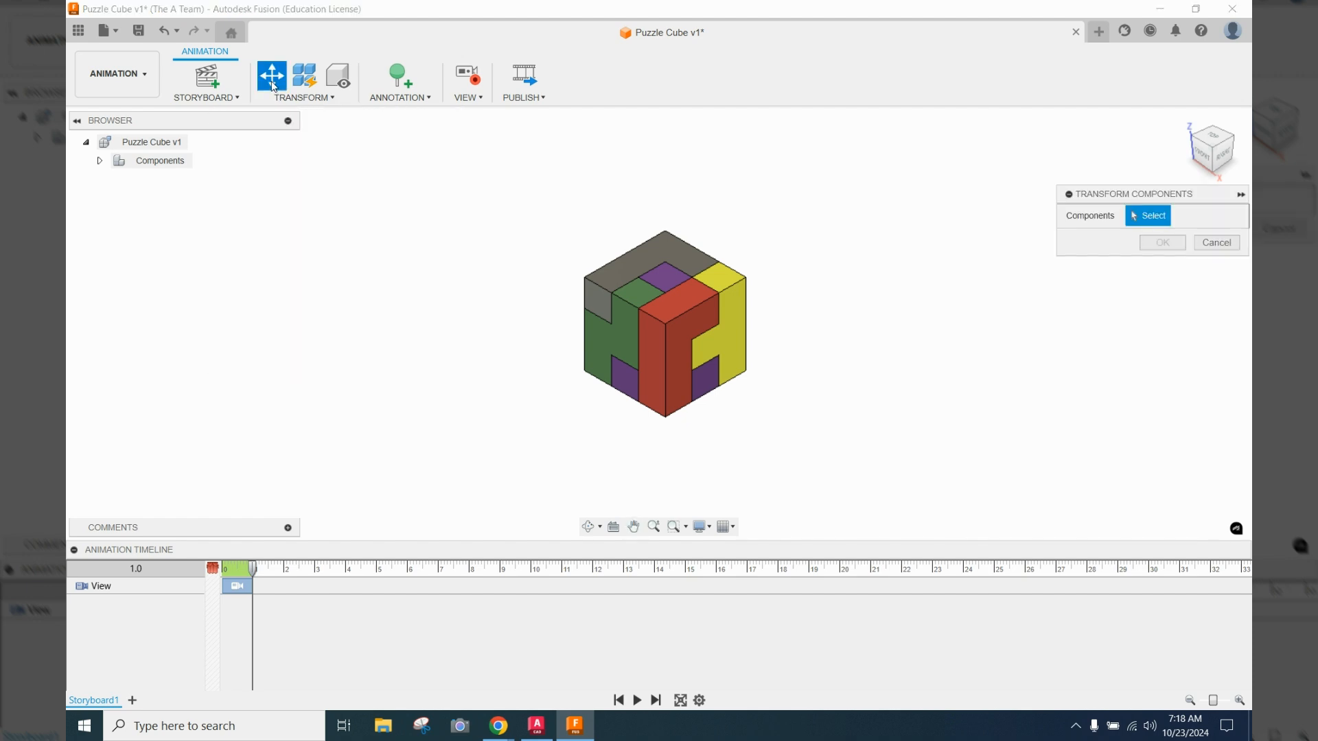
pyautogui.click(744, 317)
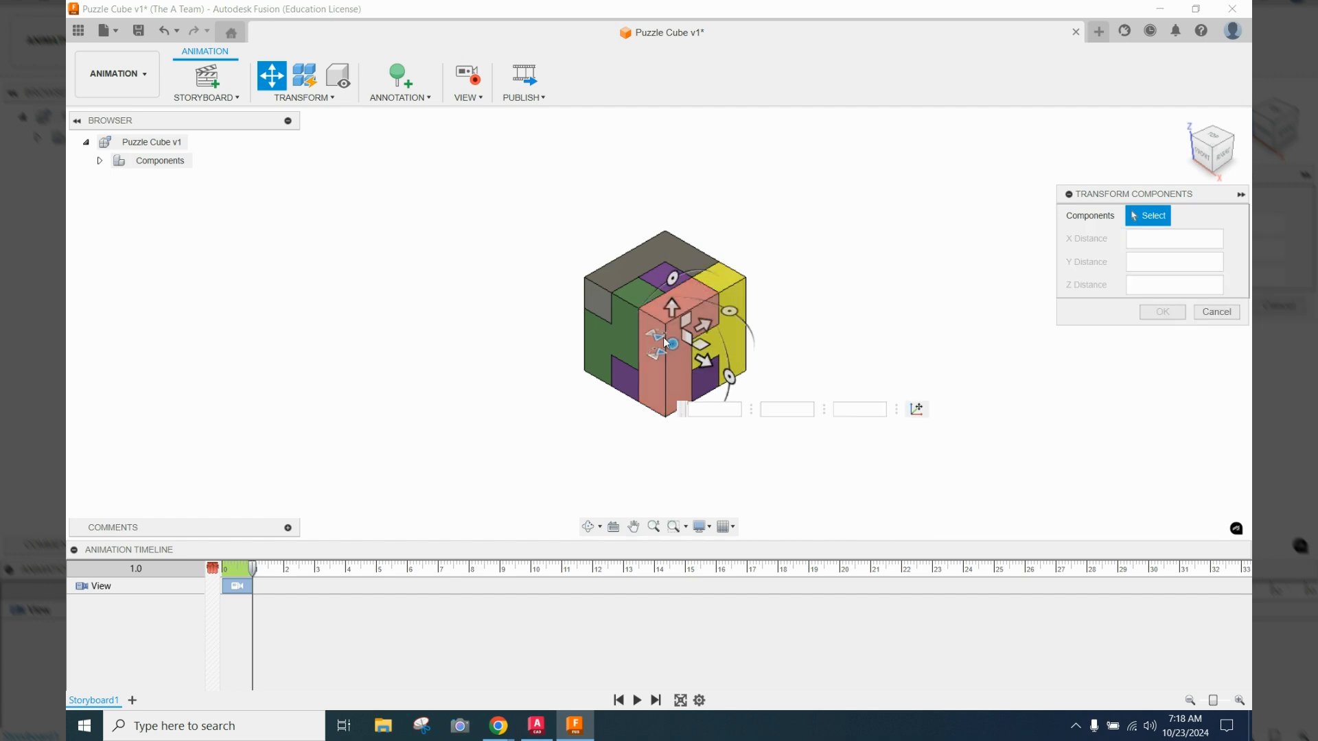
pyautogui.click(734, 280)
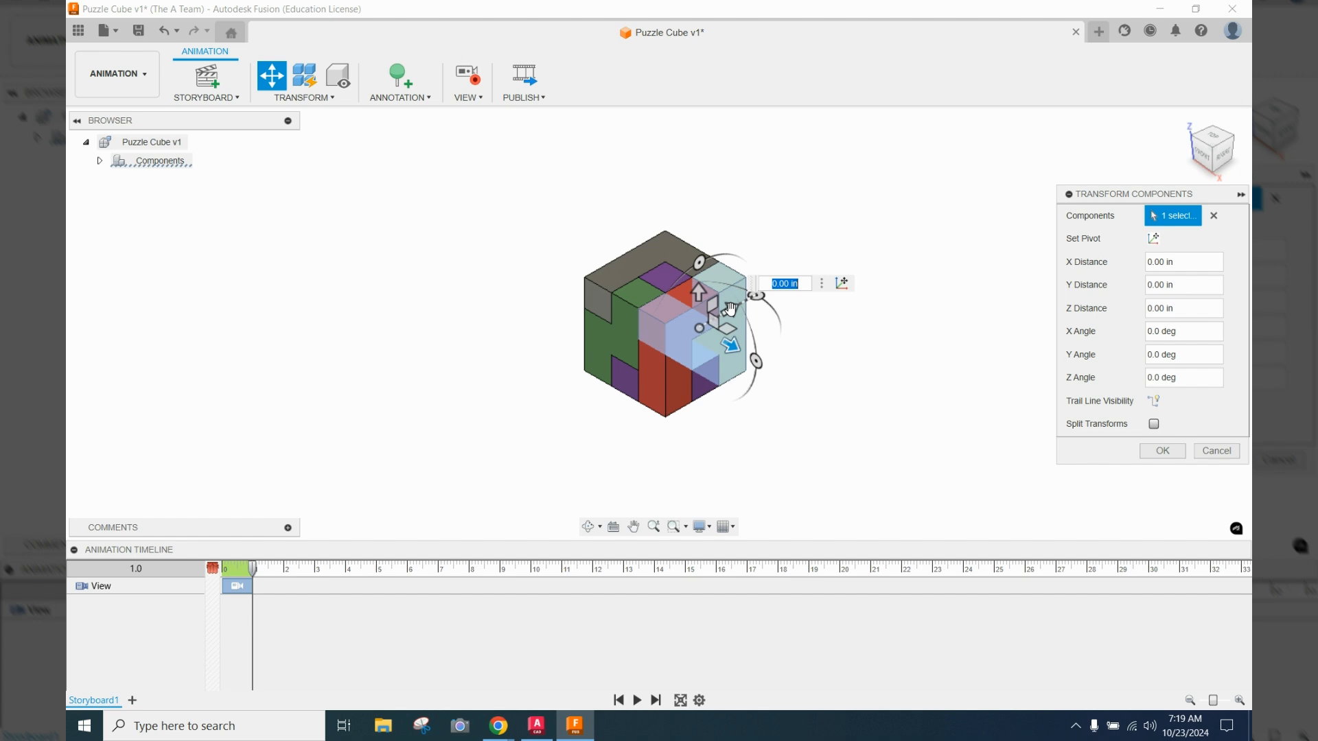
pyautogui.moveTo(730, 309); pyautogui.dragTo(882, 181)
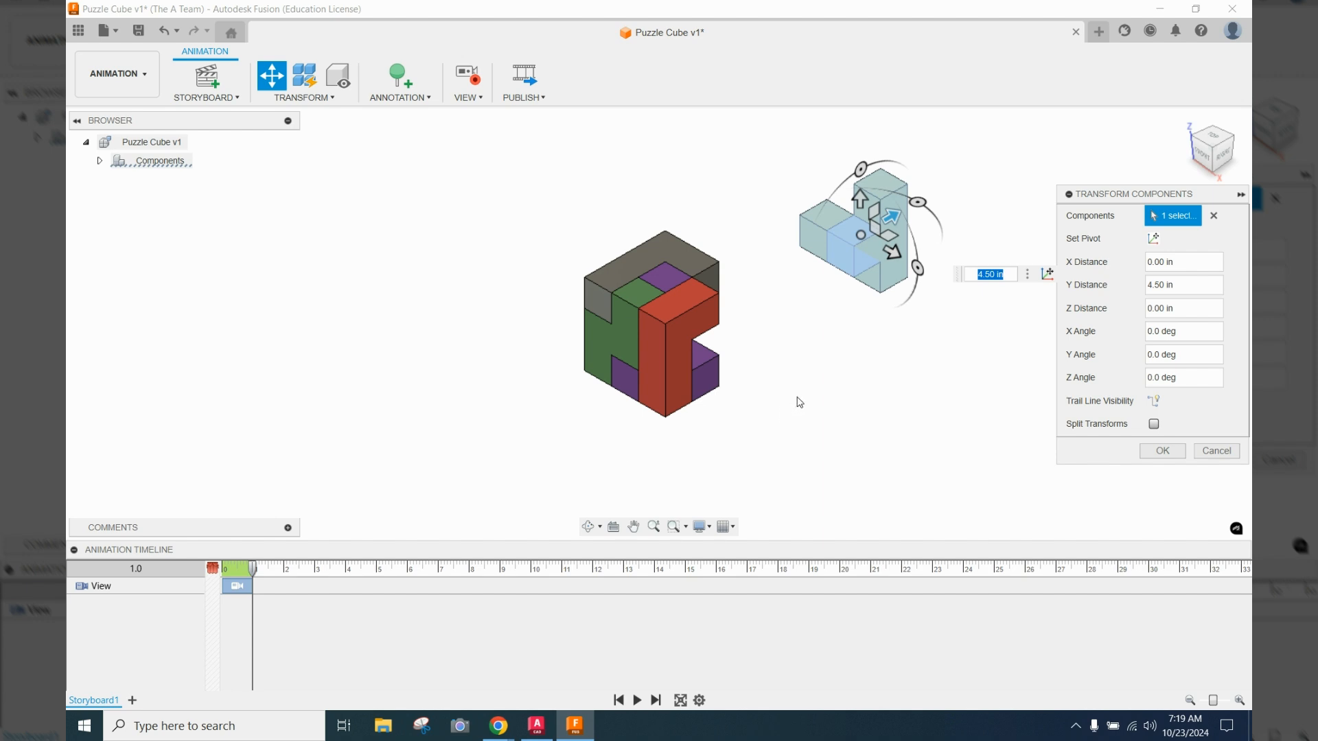
pyautogui.click(1154, 401)
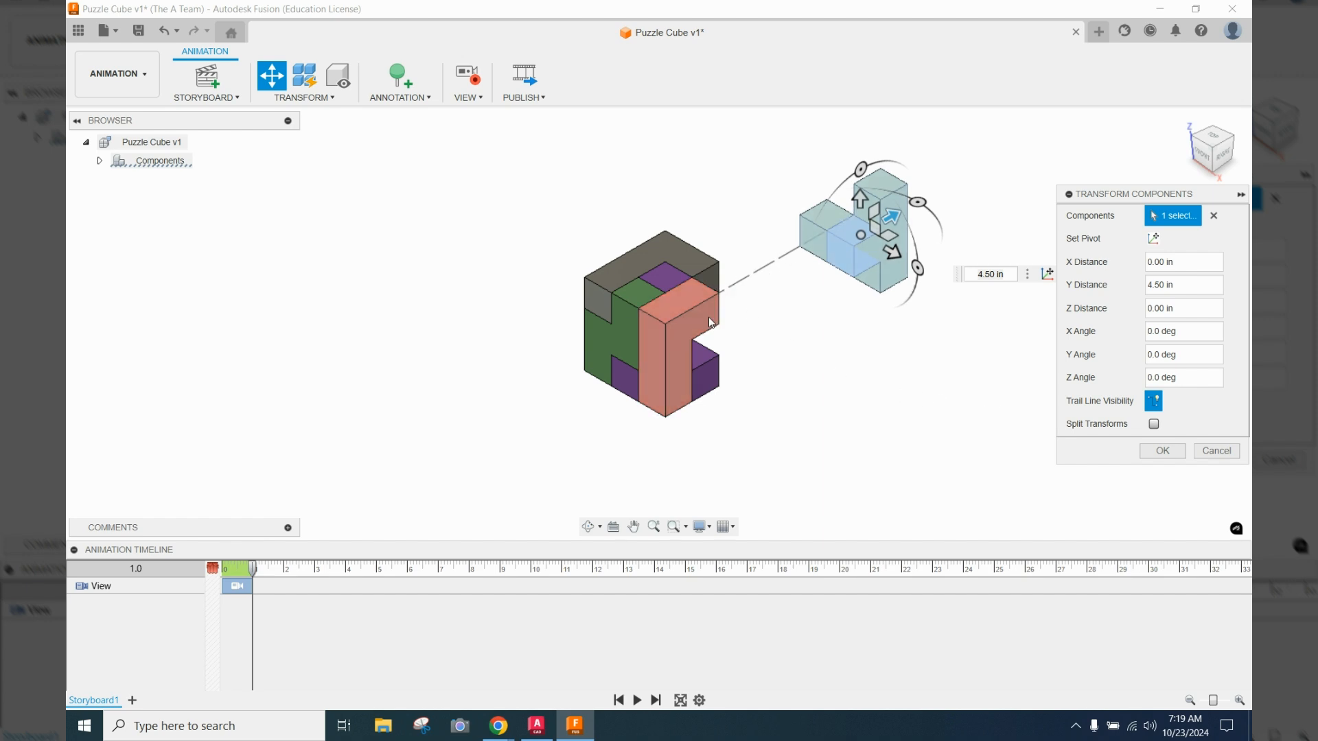
pyautogui.click(1162, 451)
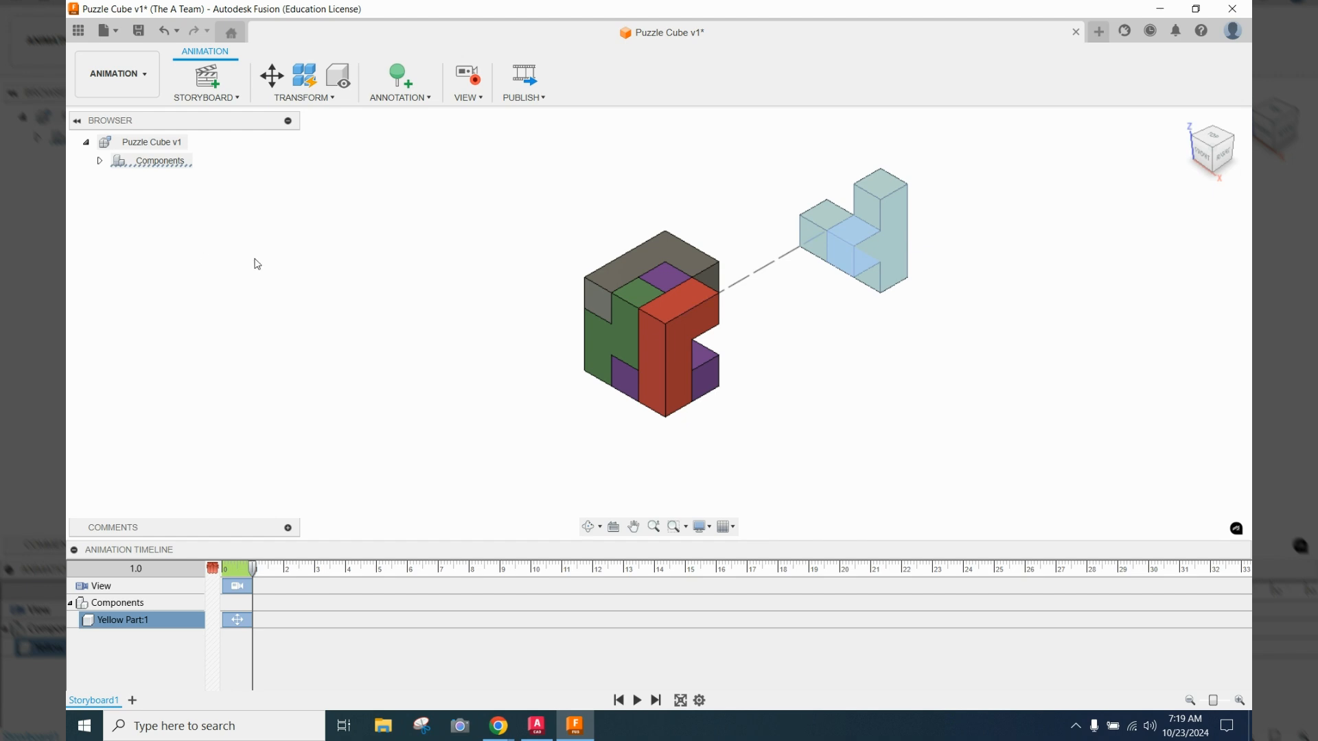
pyautogui.click(269, 273)
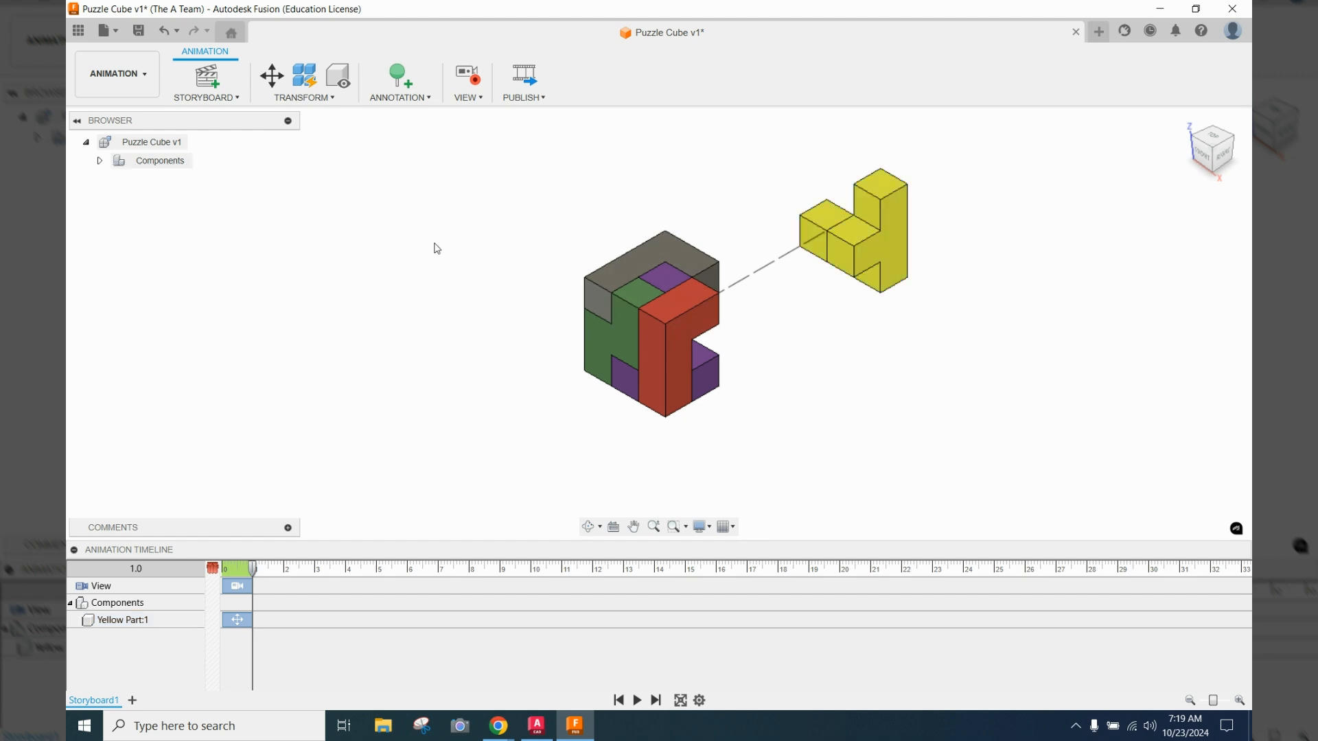
# Step: Transform the red part 3.50 in along X, out of the cube, with its trail line visible
pyautogui.click(281, 81)
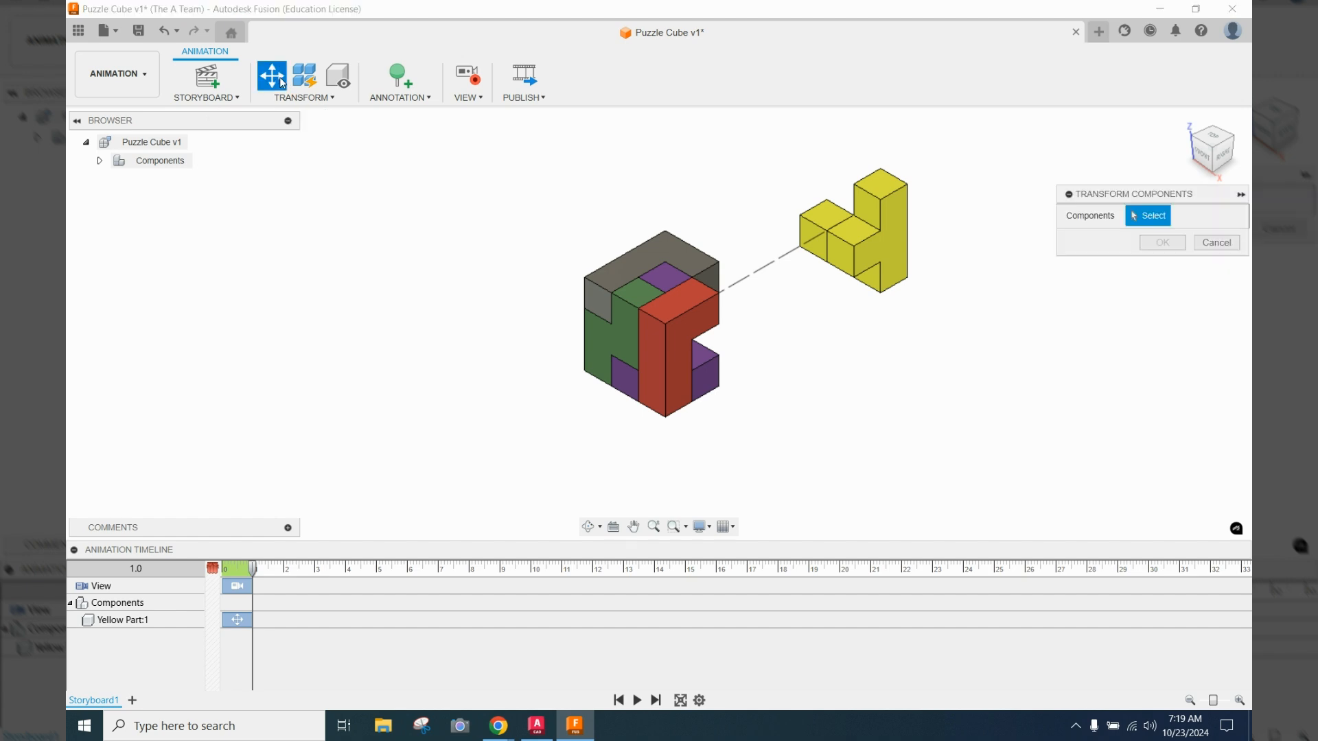
pyautogui.click(657, 343)
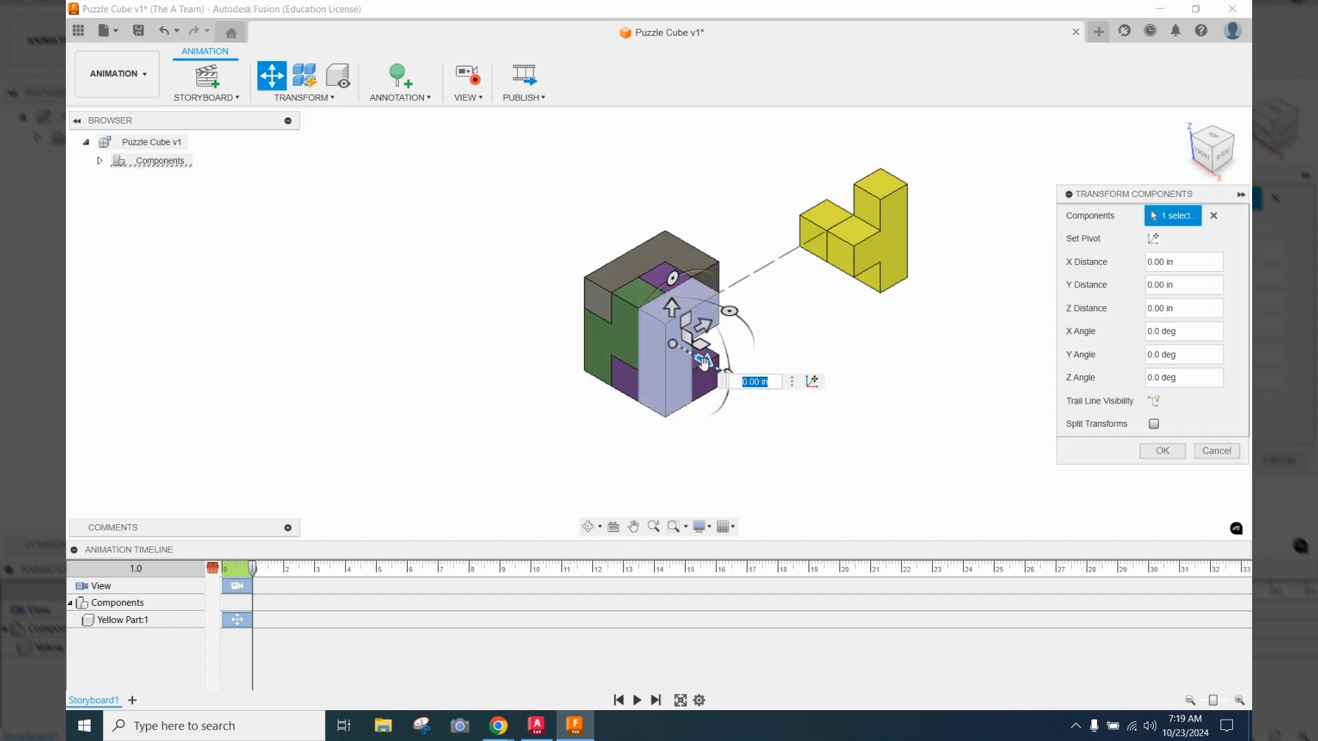
pyautogui.moveTo(702, 367); pyautogui.dragTo(830, 434)
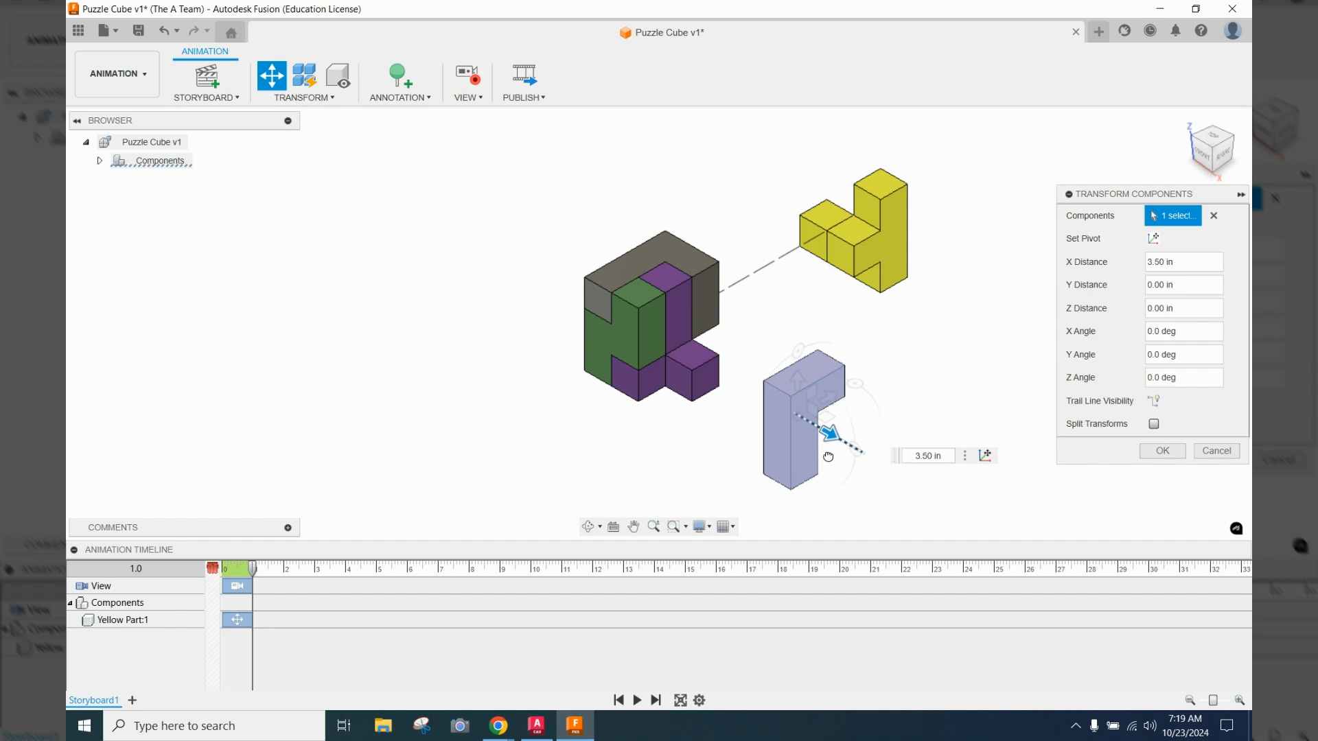
pyautogui.click(1153, 400)
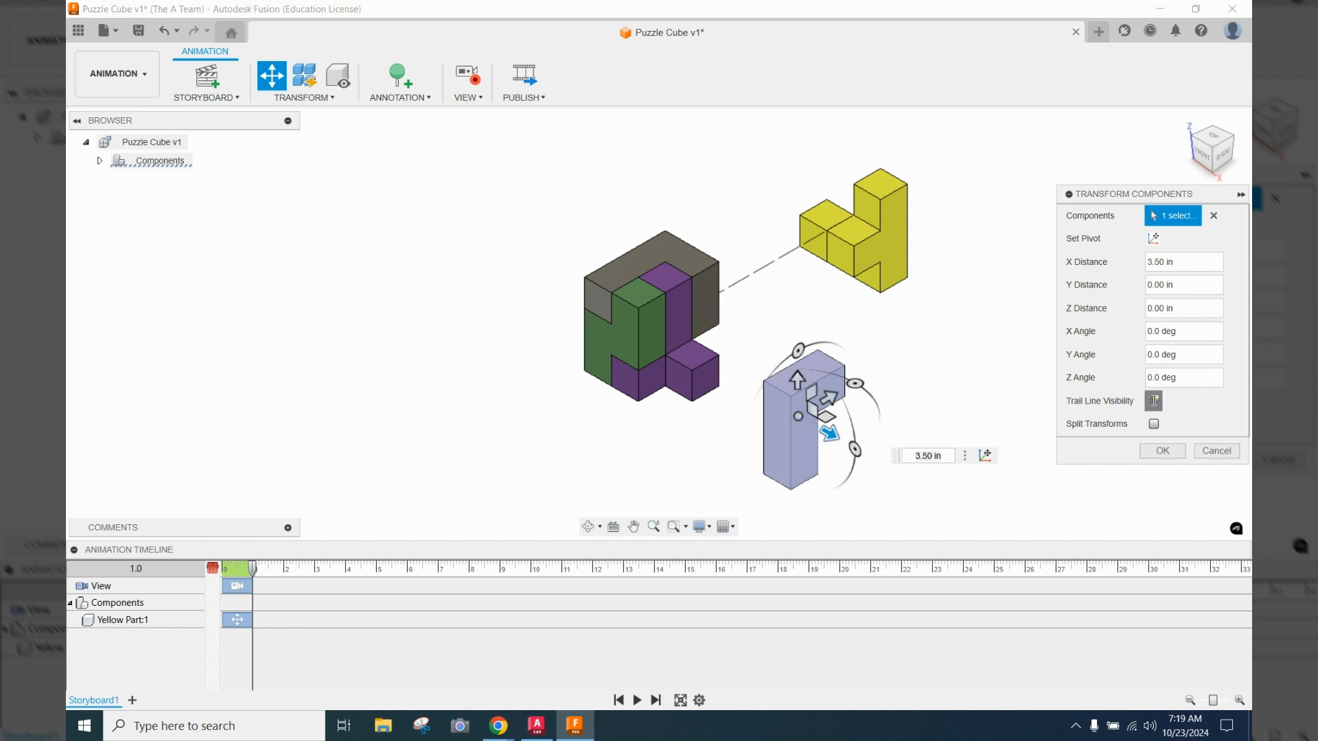
pyautogui.click(1162, 451)
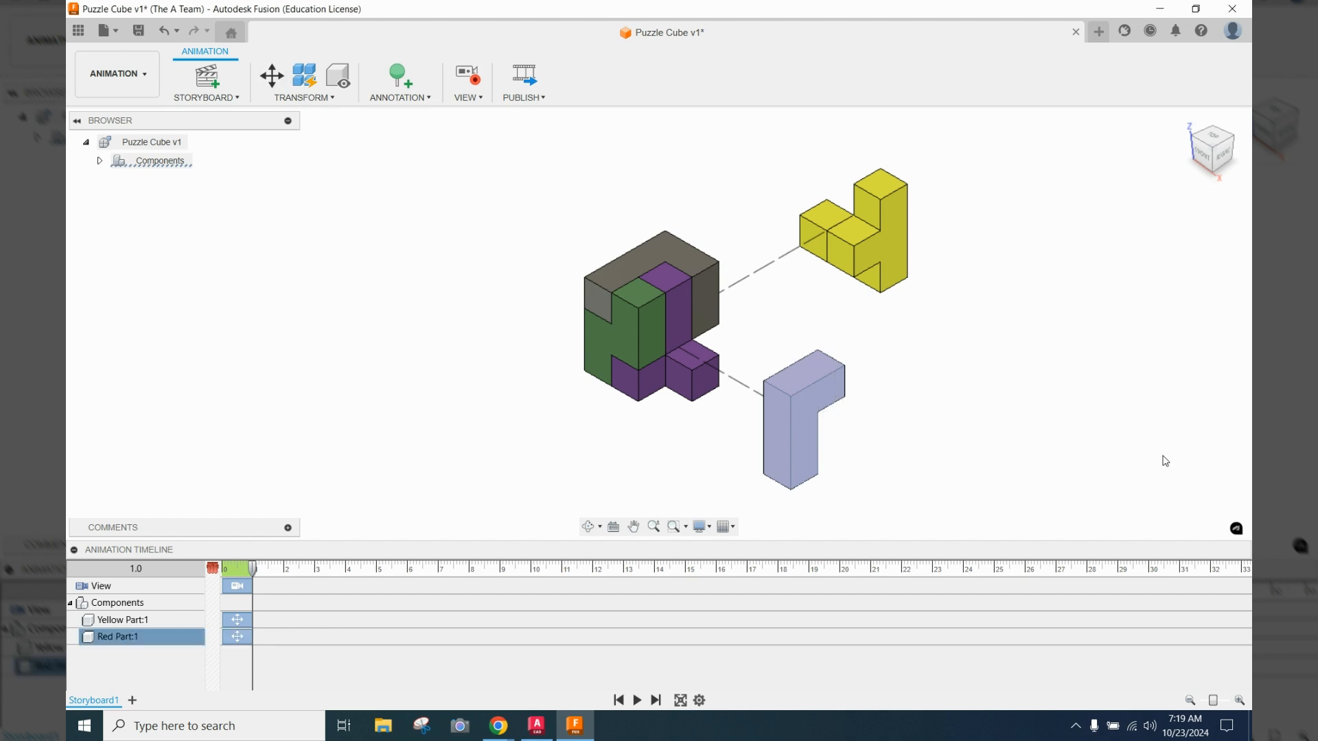
# Step: Transform the grey Orange Part -4.00 in along X, away from the cube, with its trail line visible
pyautogui.click(615, 270)
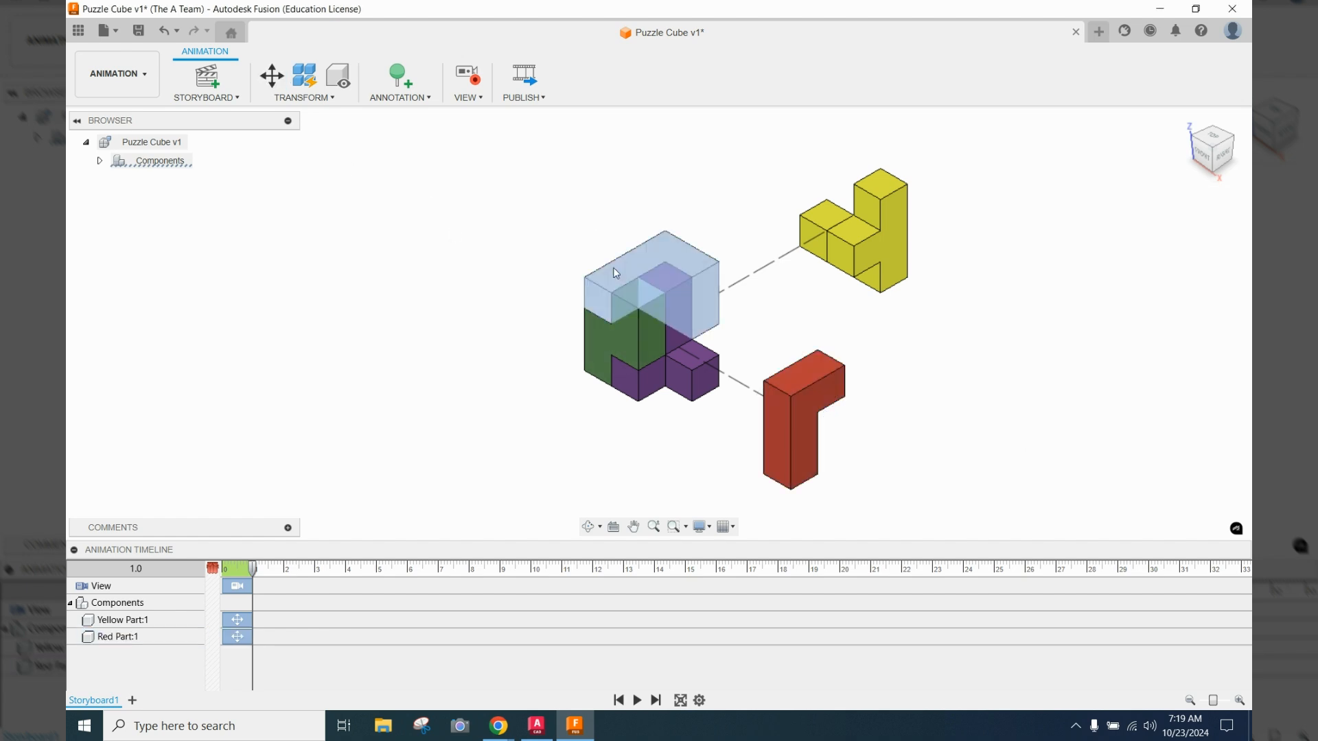
pyautogui.click(271, 77)
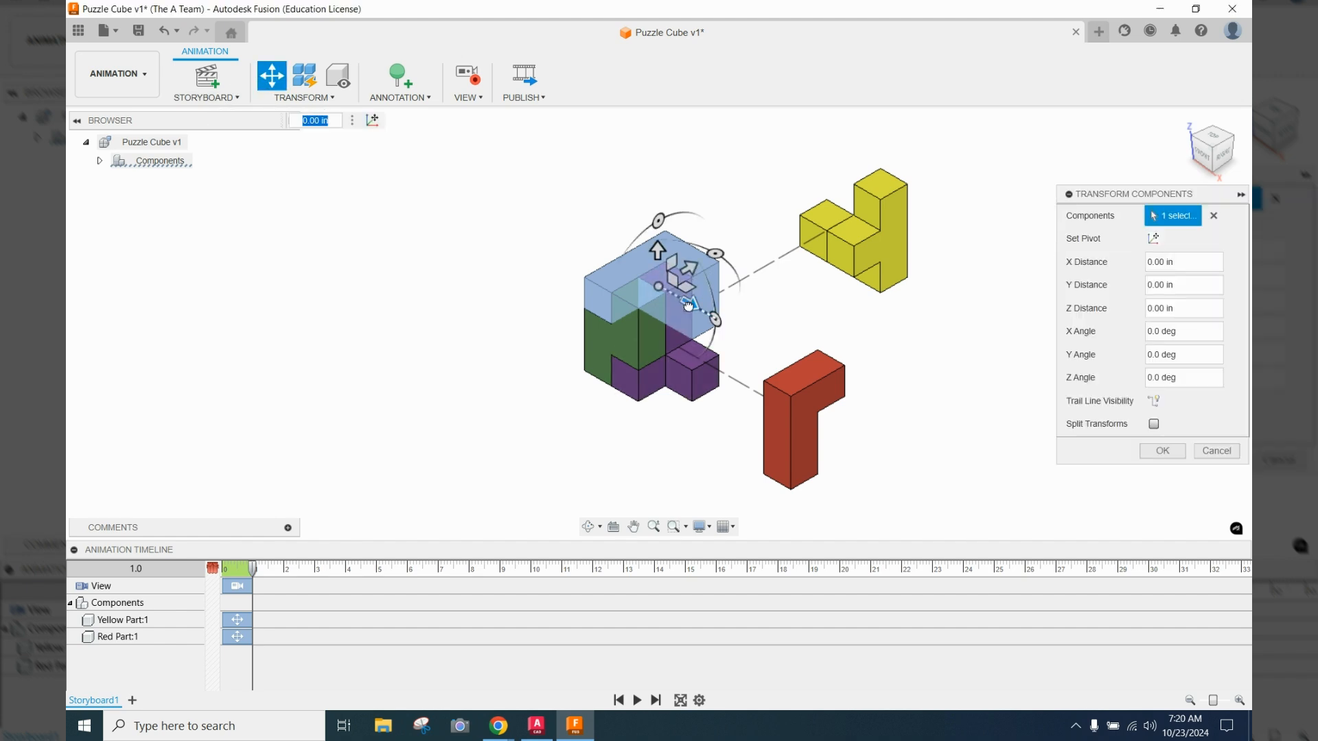
pyautogui.moveTo(689, 302); pyautogui.dragTo(544, 215)
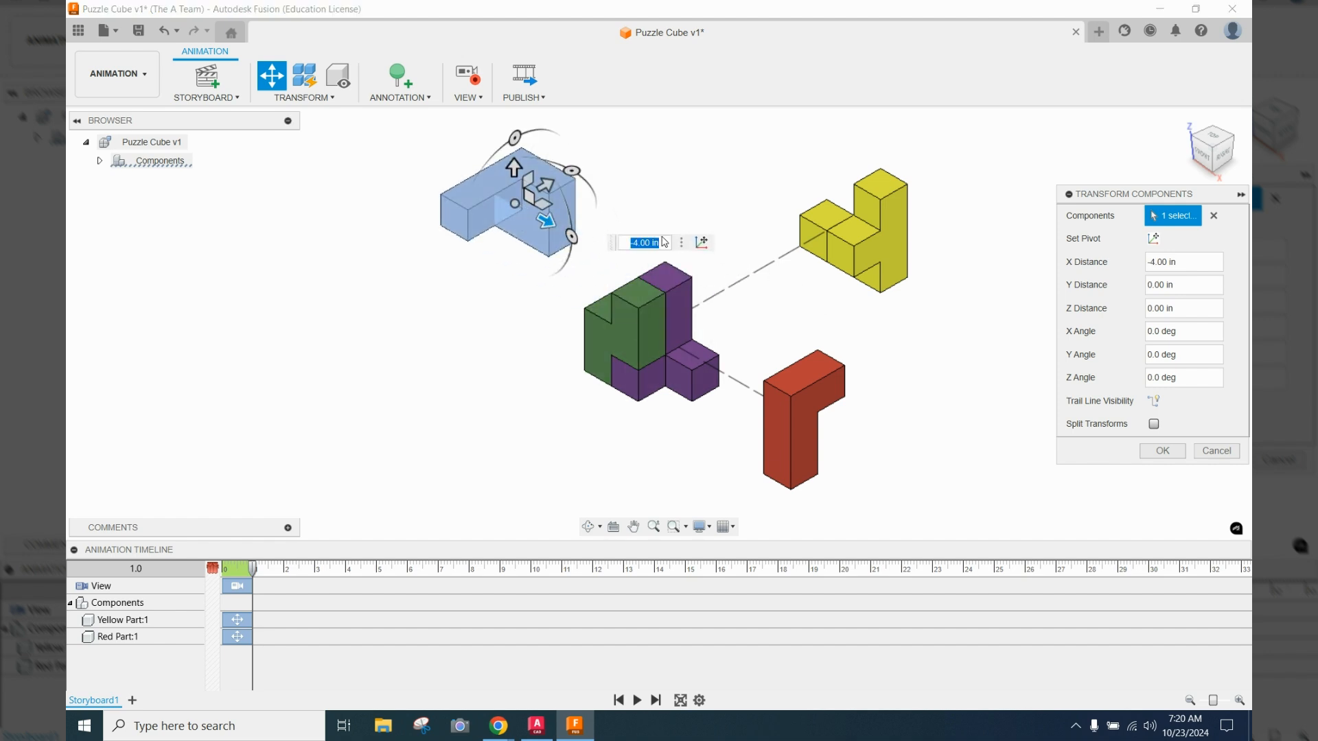
pyautogui.click(1154, 404)
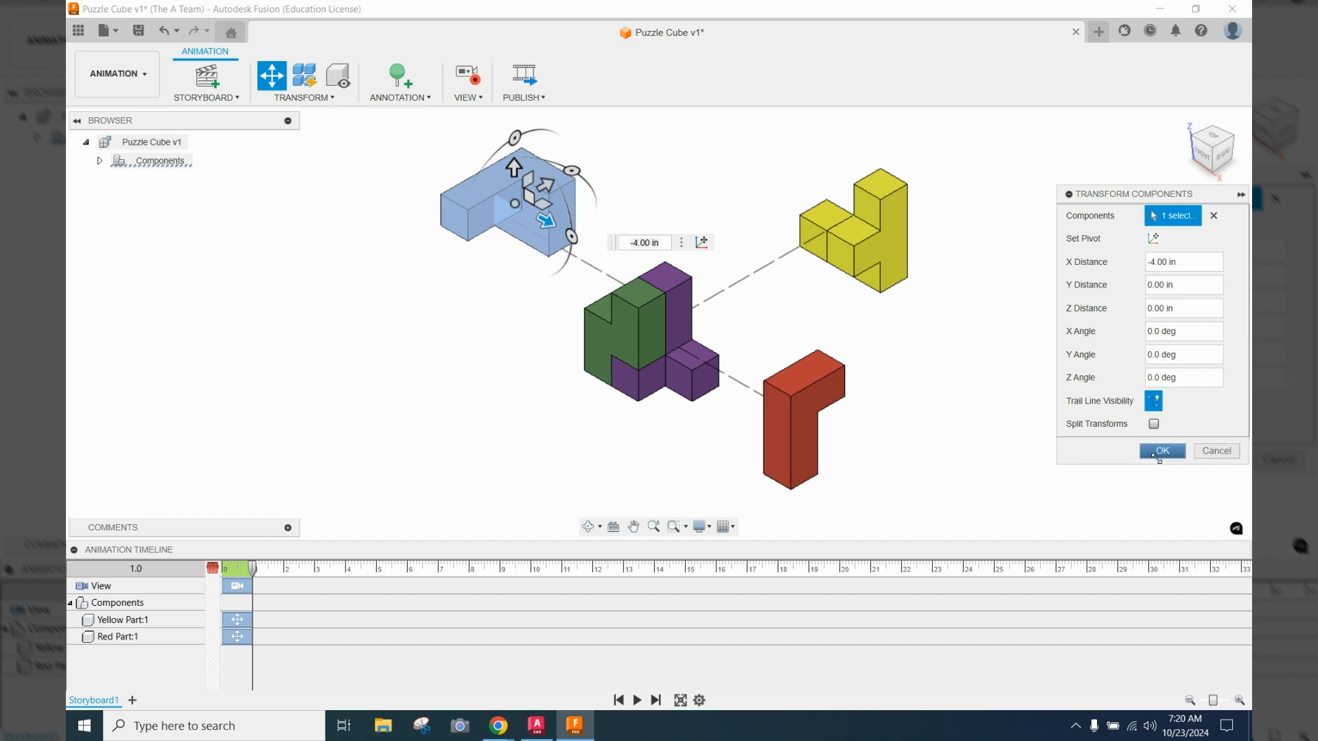
pyautogui.click(1162, 451)
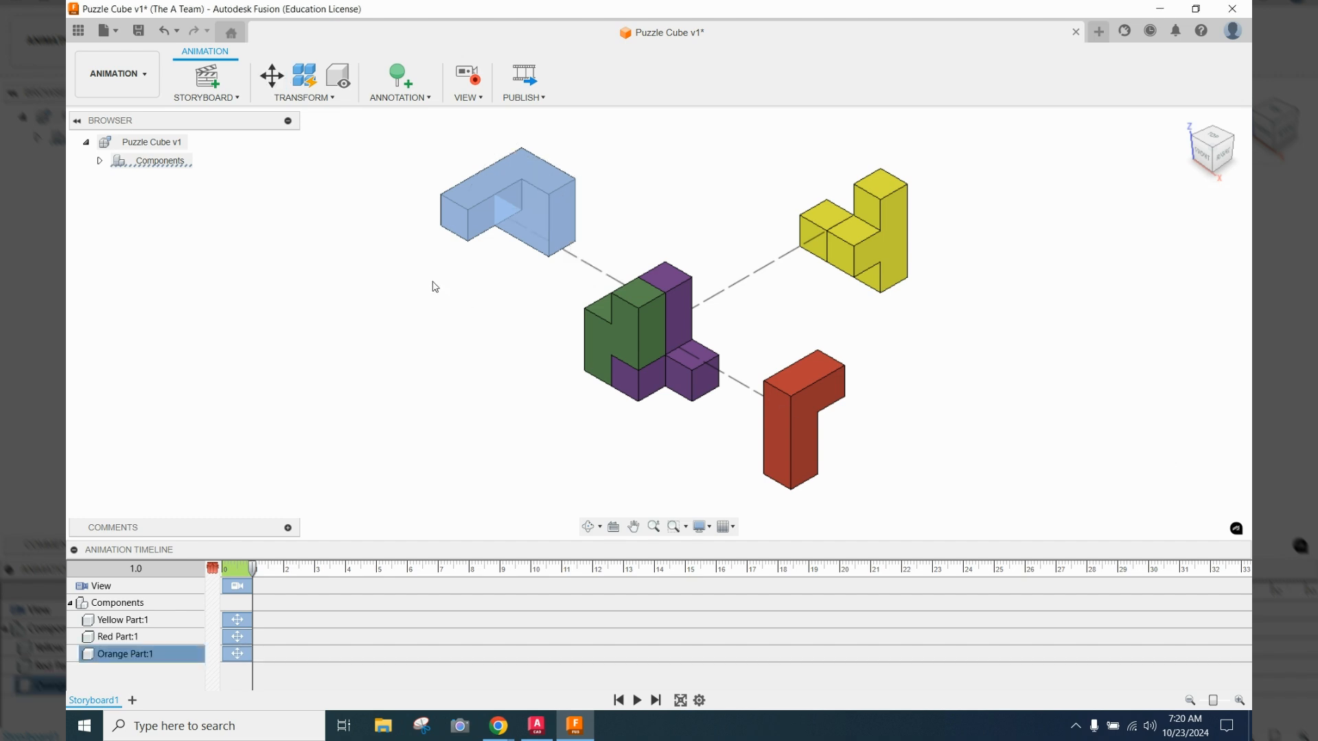
# Step: Transform the green part -4.00 in along Y, away from the purple part, with its trail line visible
pyautogui.click(275, 78)
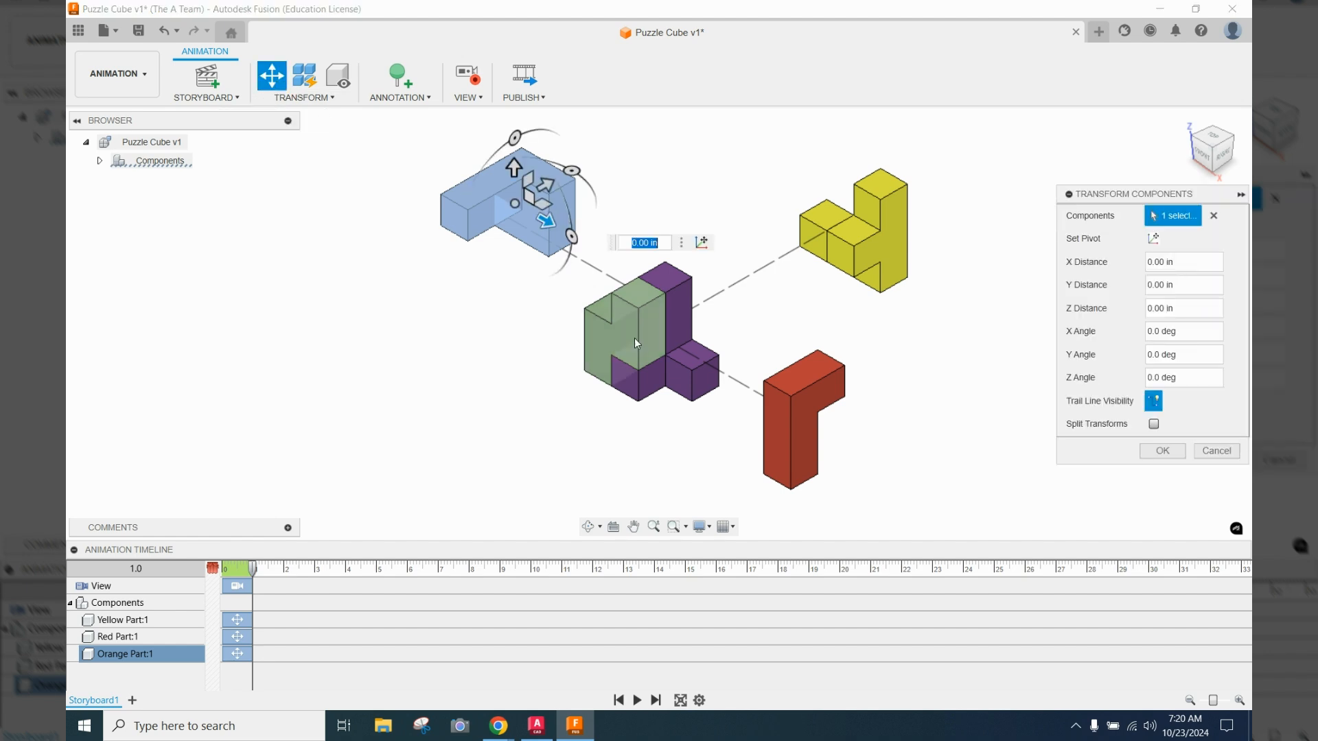
pyautogui.click(624, 320)
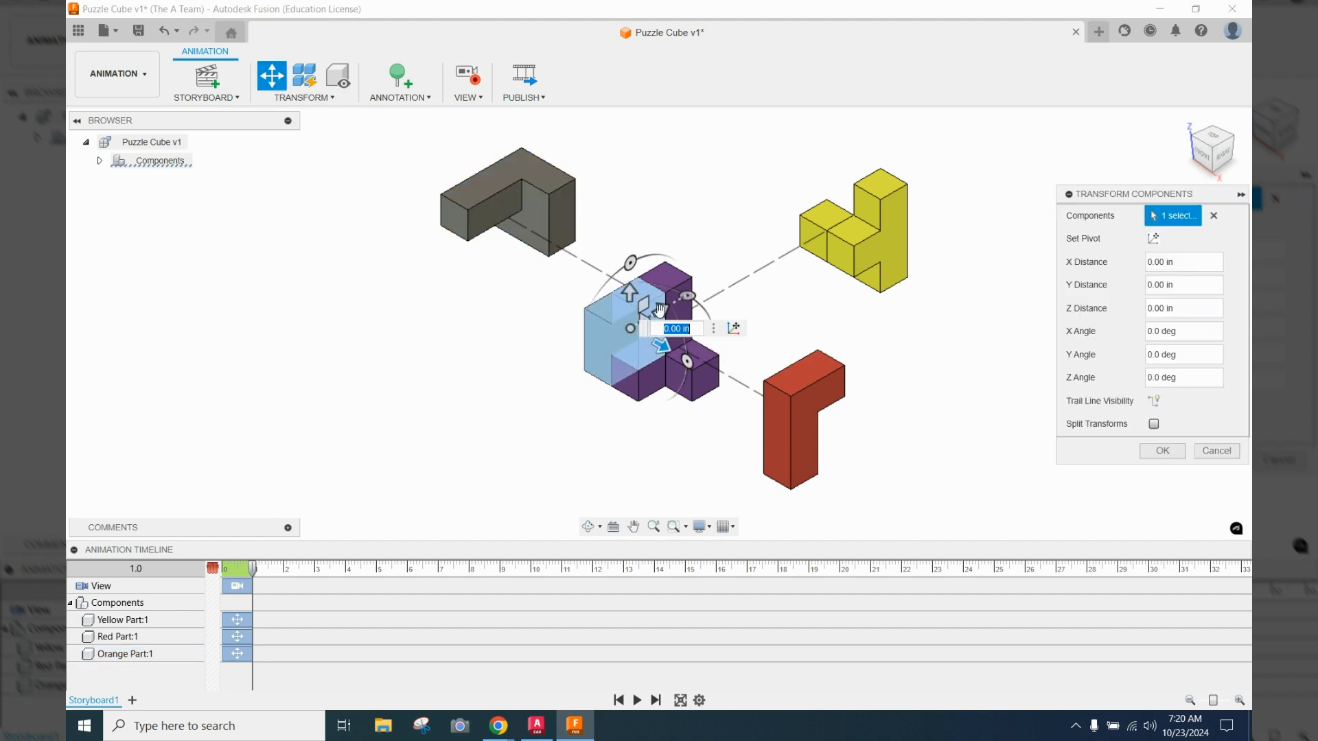
pyautogui.moveTo(658, 310); pyautogui.dragTo(516, 407)
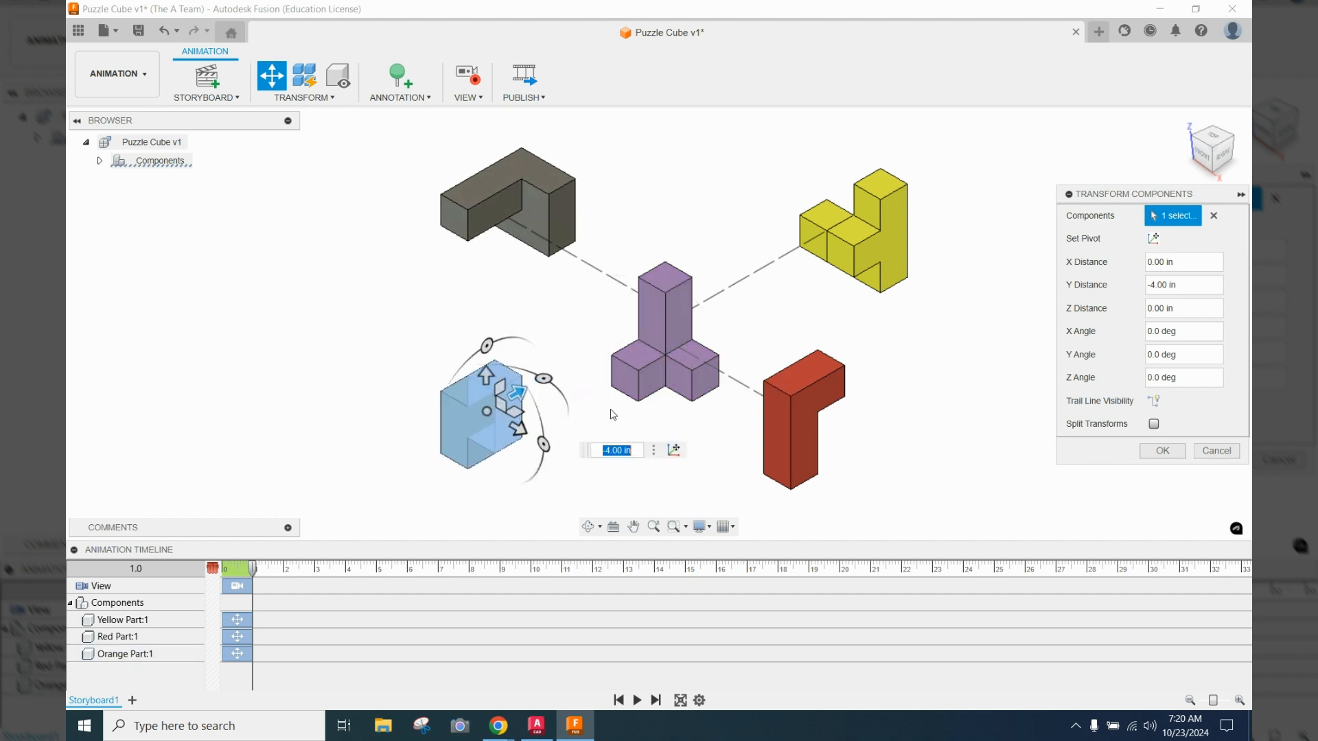
pyautogui.click(1152, 403)
pyautogui.click(1161, 450)
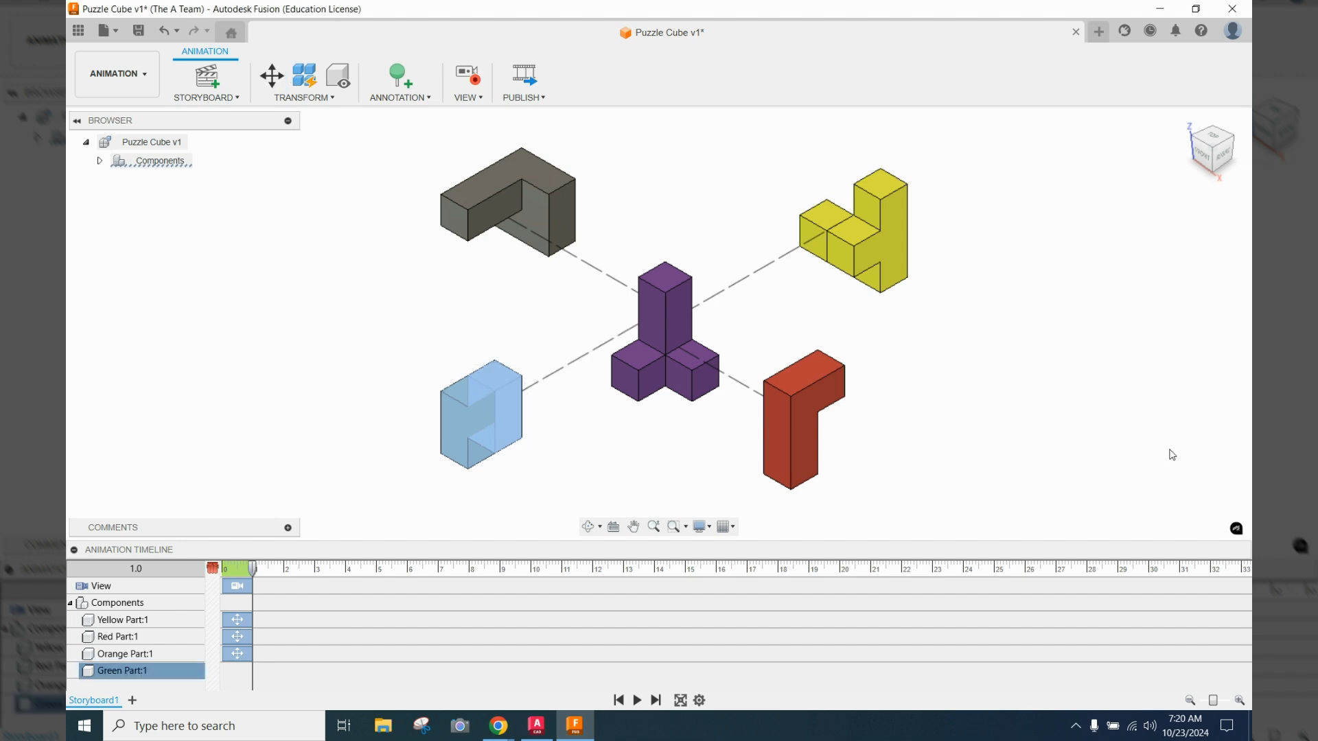
pyautogui.click(437, 322)
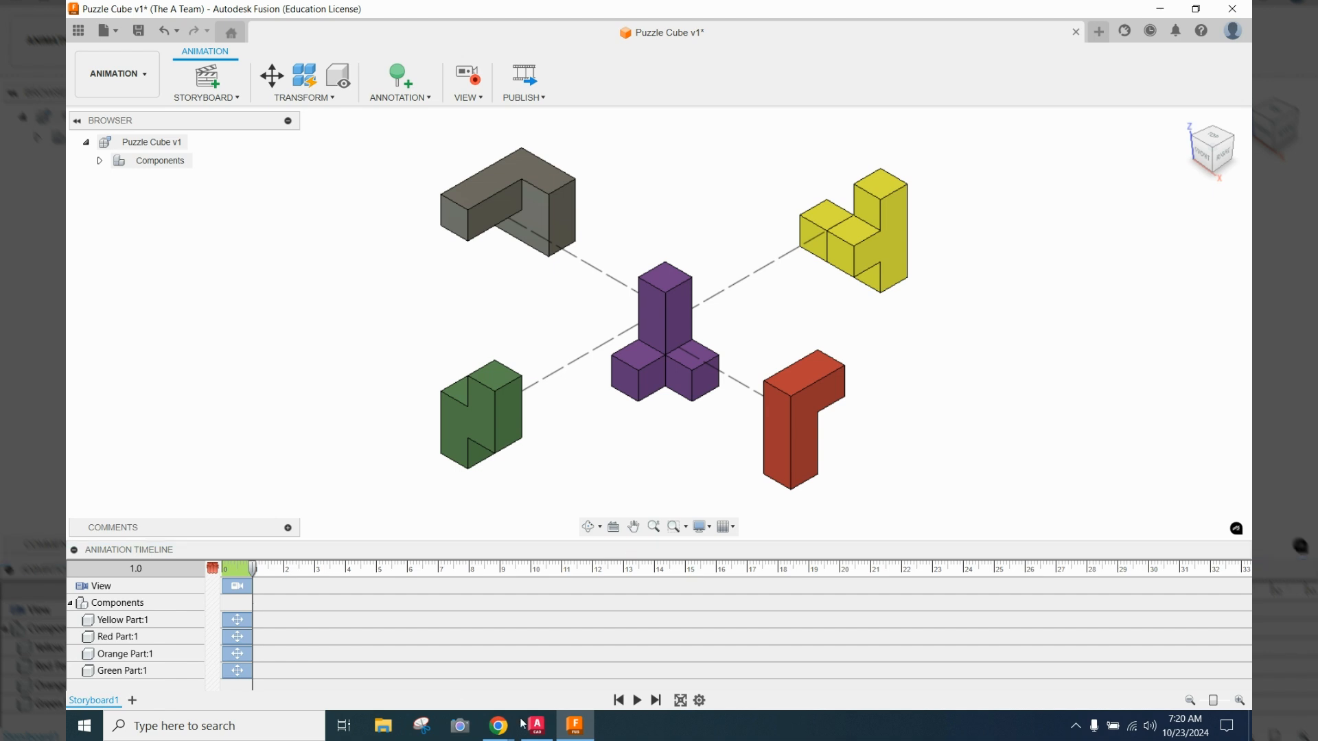
# Step: Play back the storyboard animation of the exploding puzzle cube
pyautogui.click(636, 700)
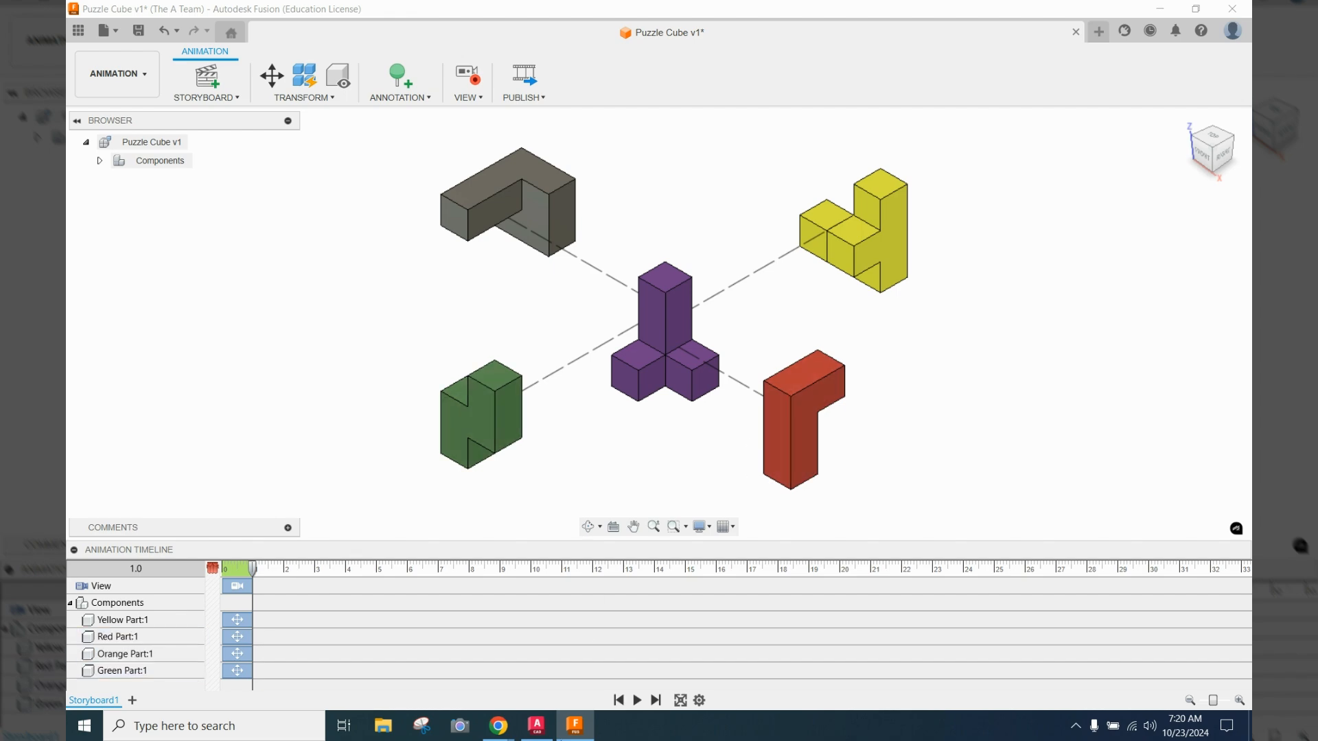
pyautogui.moveTo(498, 725)
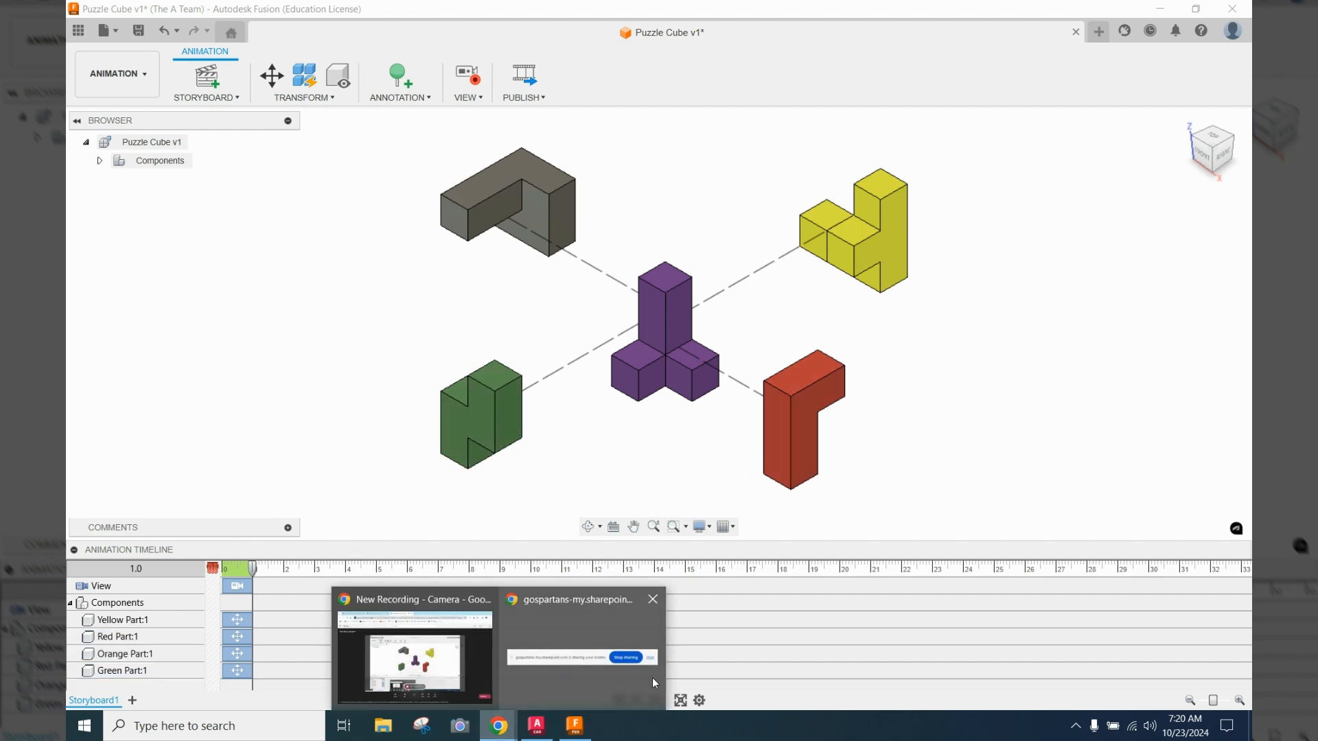
pyautogui.moveTo(656, 661)
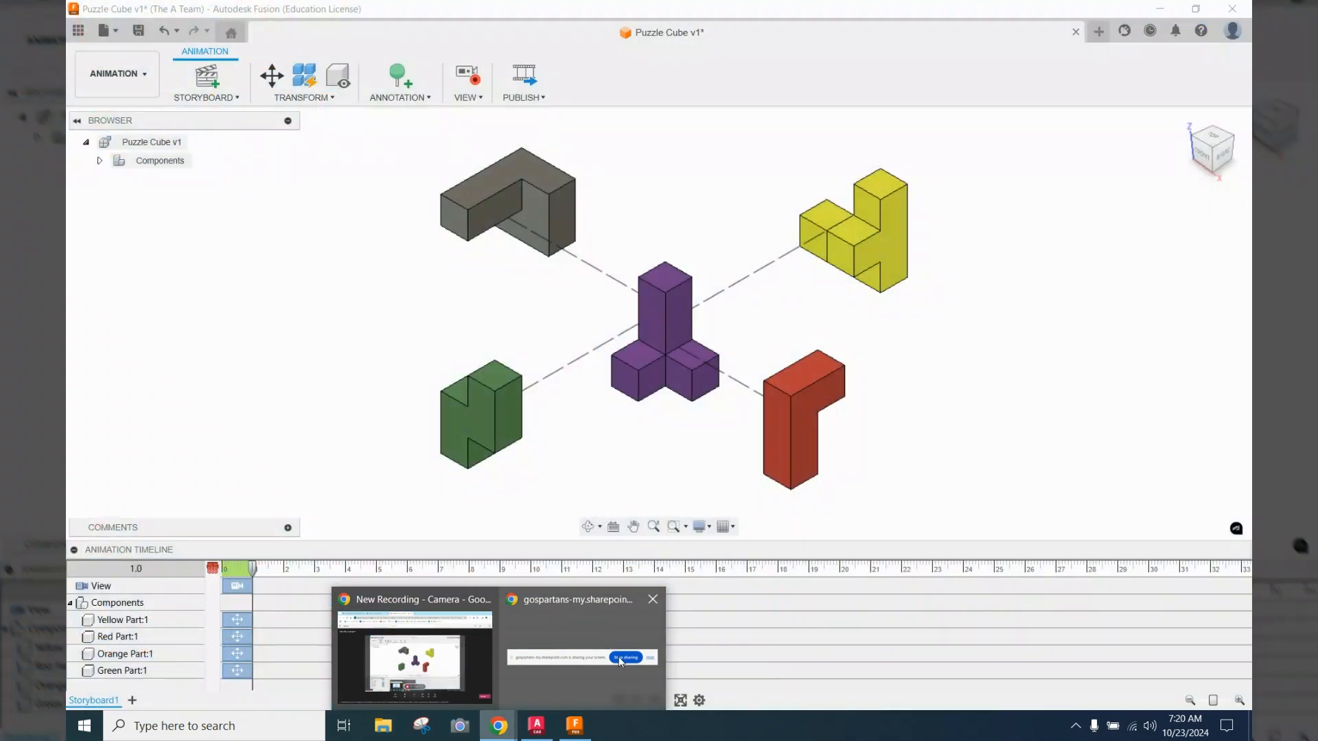
pyautogui.click(621, 665)
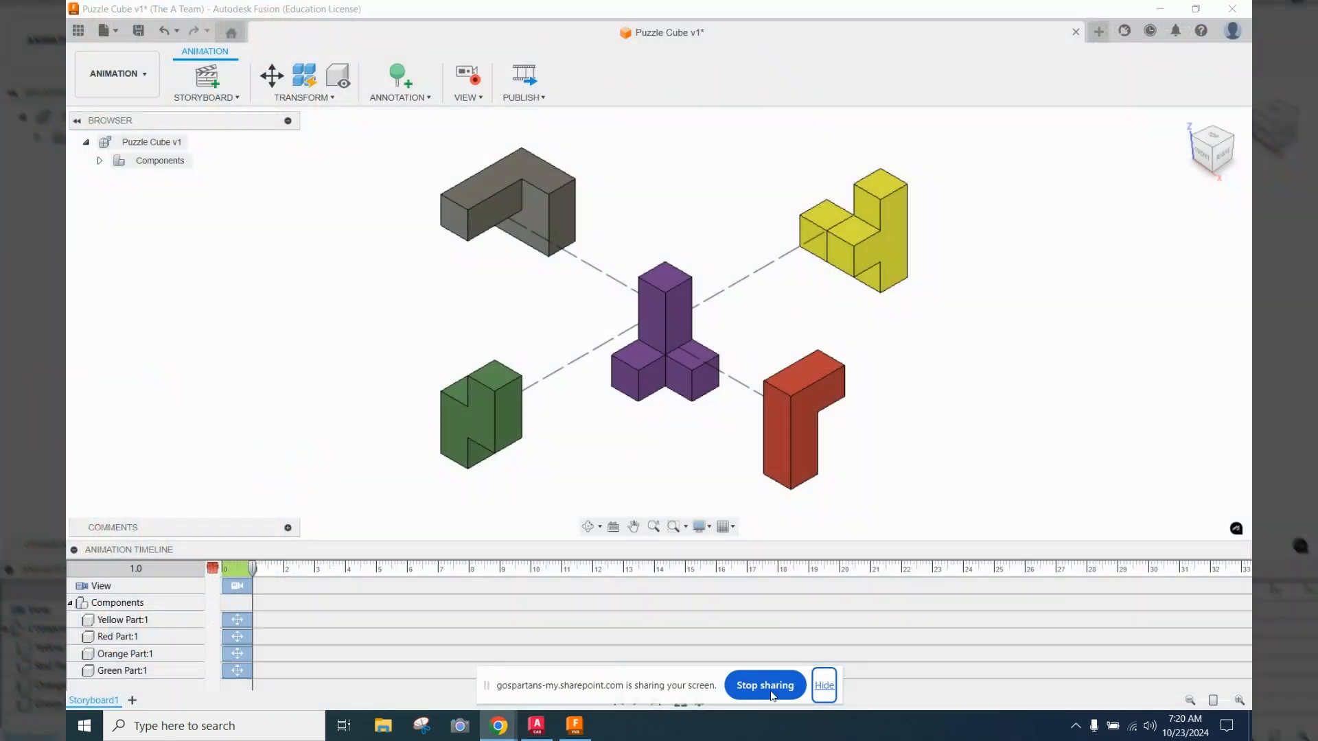